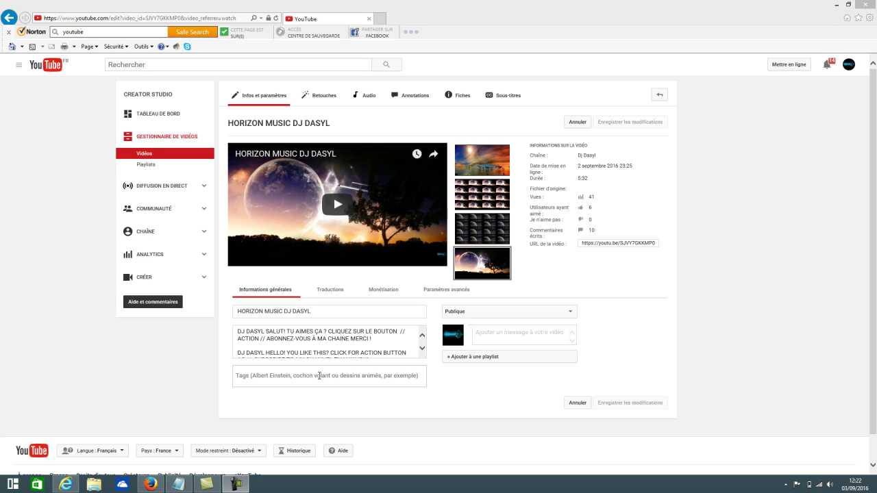
# Step: Enter "music" in the video's tags field, copy the word, clear it and paste it back as a tag
pyautogui.click(319, 375)
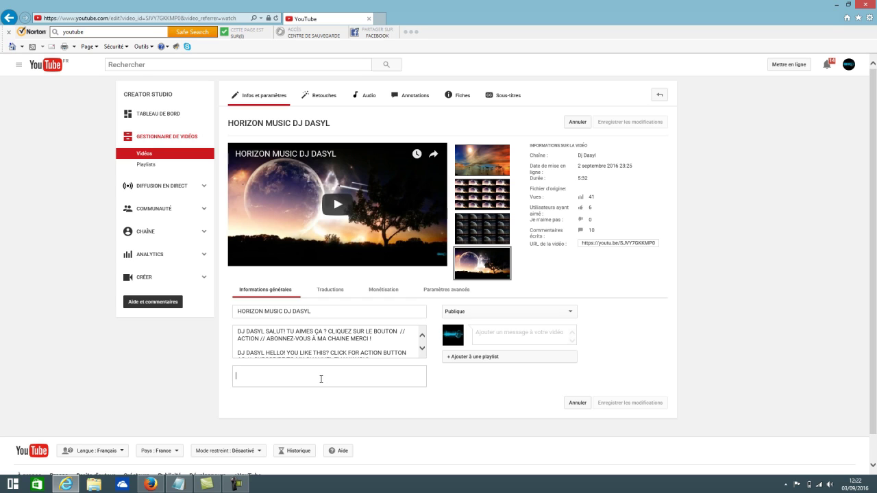
pyautogui.write('musi')
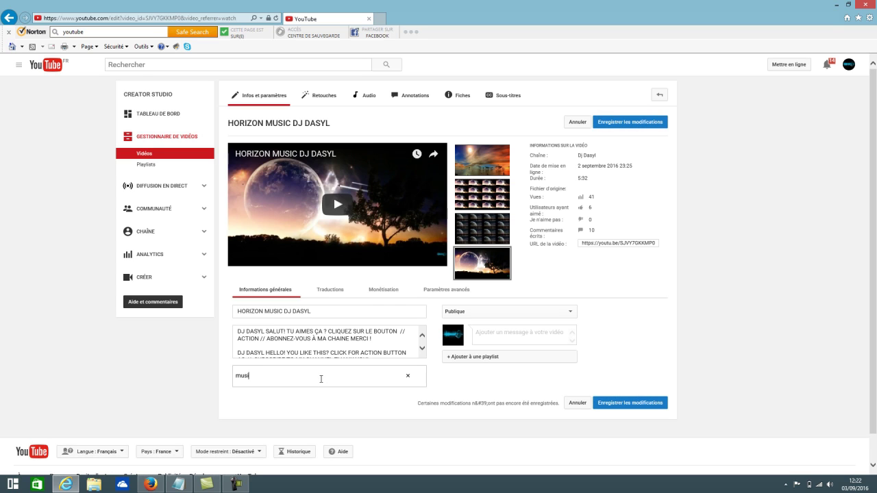
pyautogui.write('c')
pyautogui.doubleClick(252, 376)
pyautogui.hotkey('ctrl', 'c')
pyautogui.rightClick(240, 378)
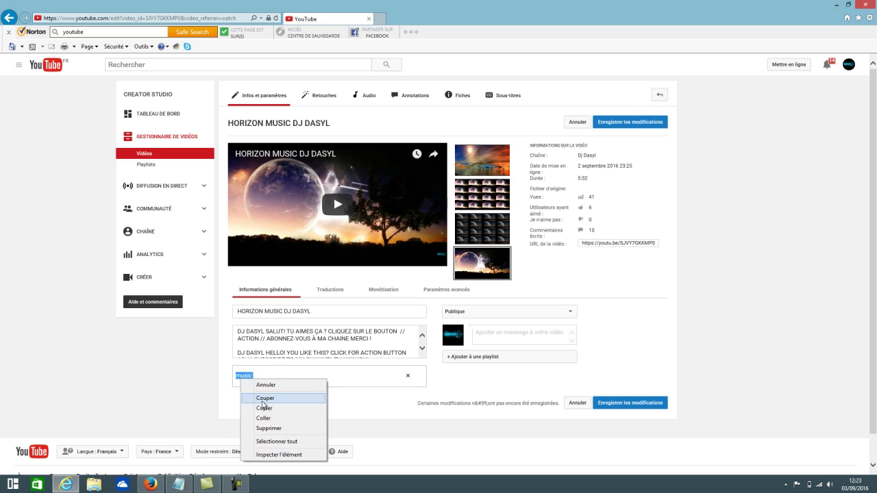
pyautogui.click(264, 409)
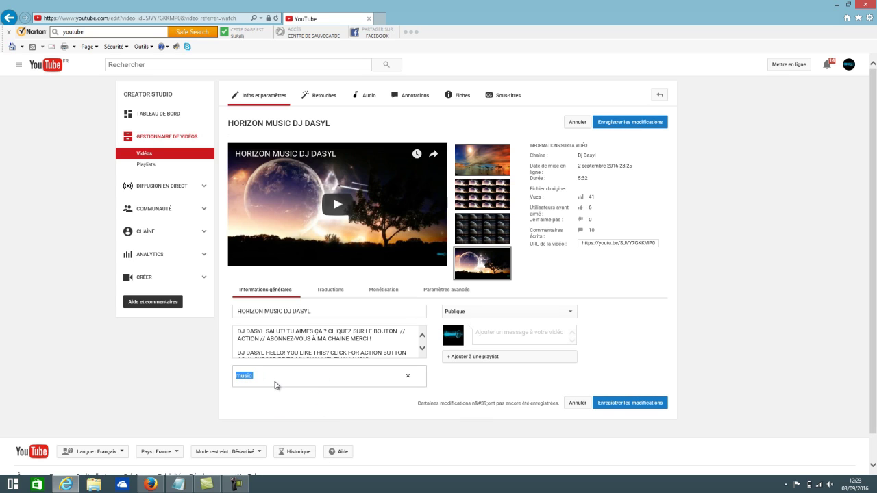
pyautogui.press('BackSpace')
pyautogui.rightClick(277, 383)
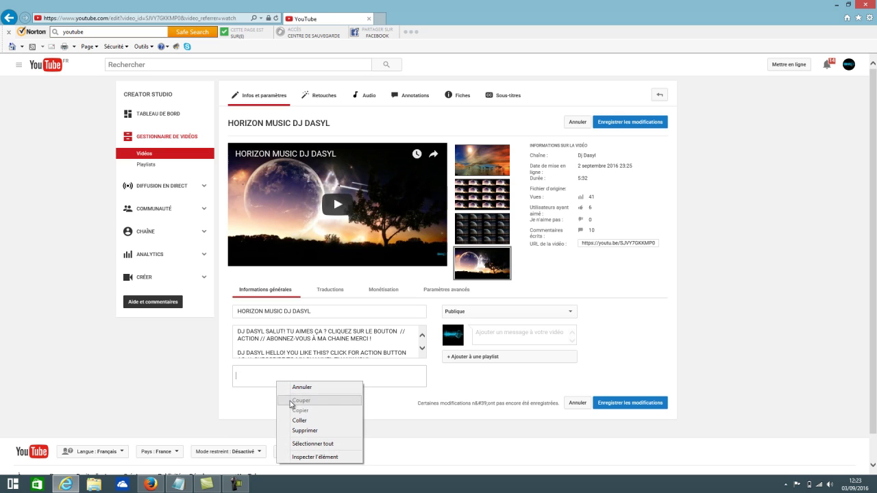
pyautogui.click(300, 421)
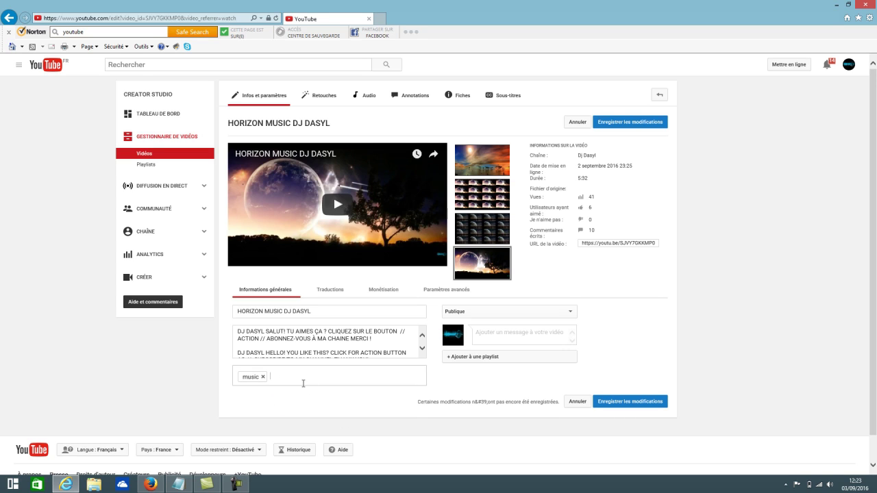
# Step: Remove the "music" tag from HORIZON MUSIC DJ DASYL and save the changes
pyautogui.click(264, 377)
pyautogui.click(625, 402)
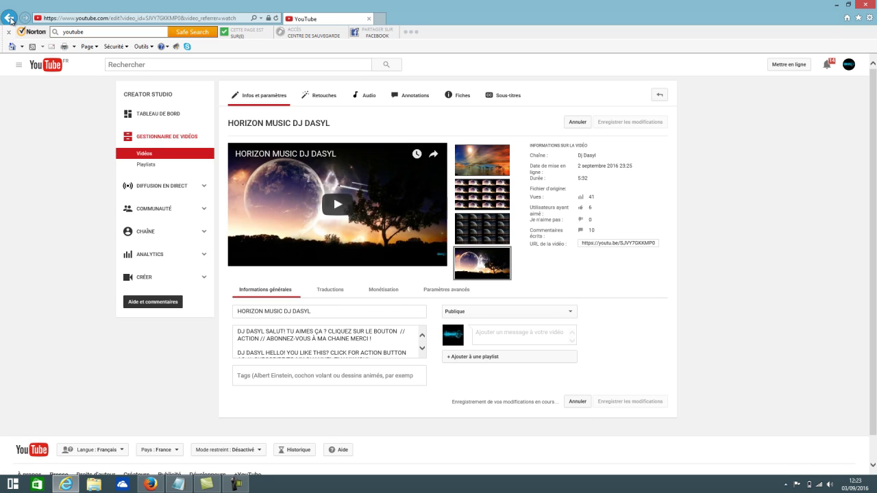
# Step: Open the AMBIENT HOUSE DJ DASYL video's information for editing and examine its list of tags
pyautogui.click(9, 19)
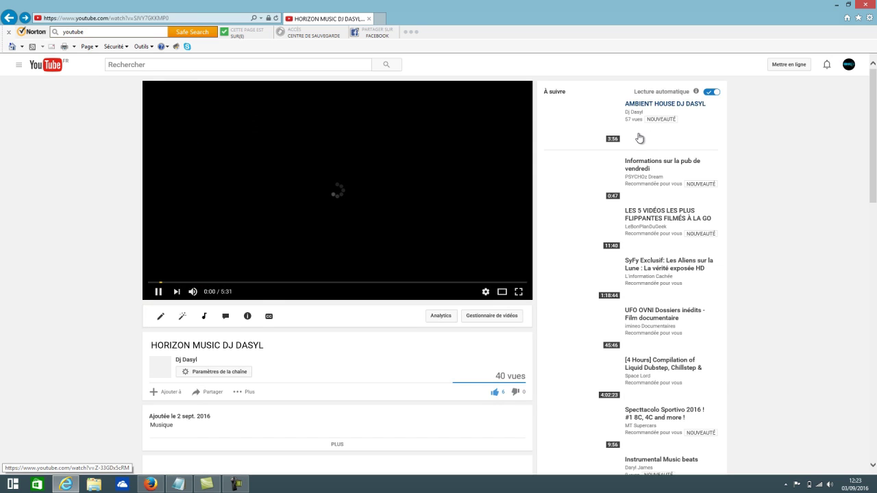
pyautogui.click(650, 229)
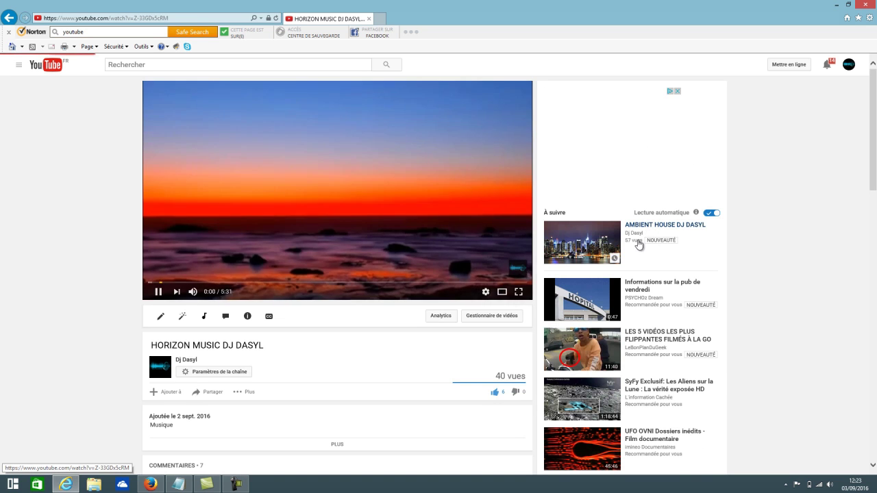
pyautogui.click(162, 317)
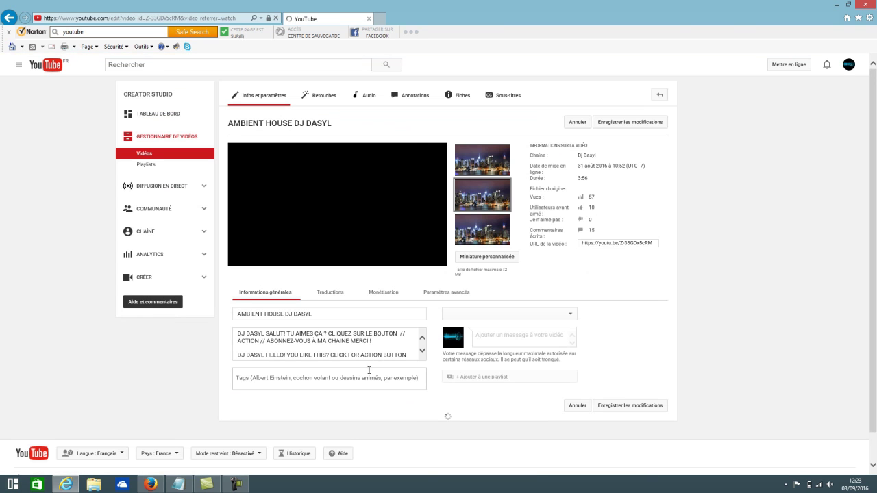
pyautogui.scroll(-2, 367, 374)
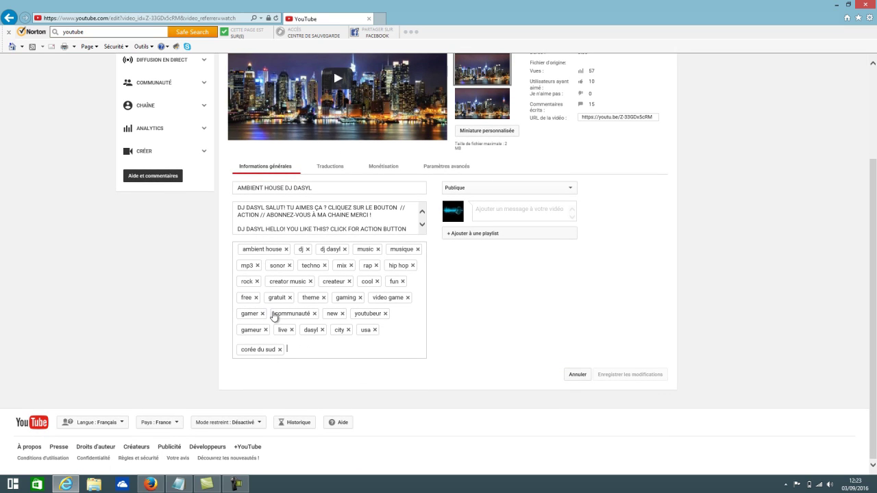
pyautogui.click(291, 347)
# Step: Return to the HORIZON MUSIC DJ DASYL video and open its information for editing
pyautogui.click(13, 20)
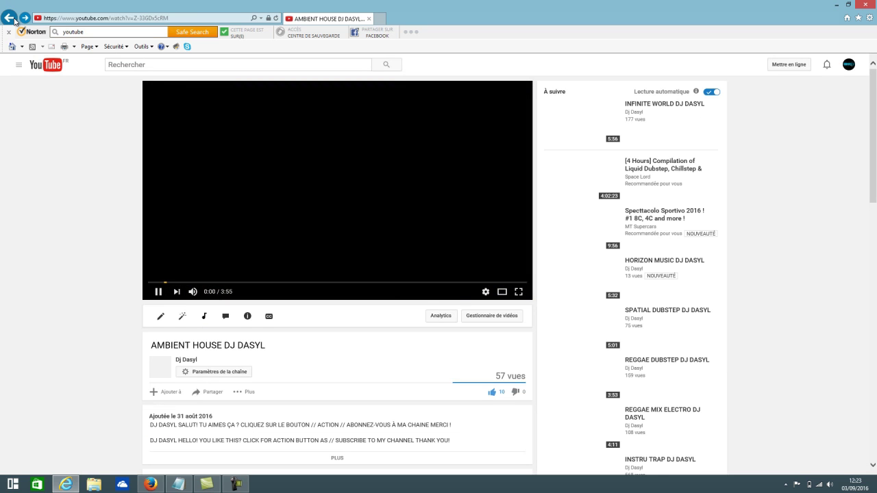
pyautogui.click(10, 18)
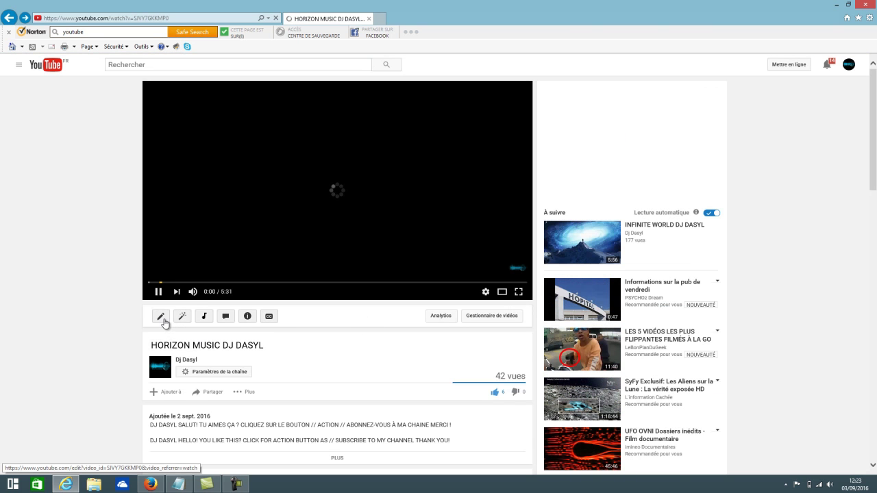
pyautogui.click(162, 318)
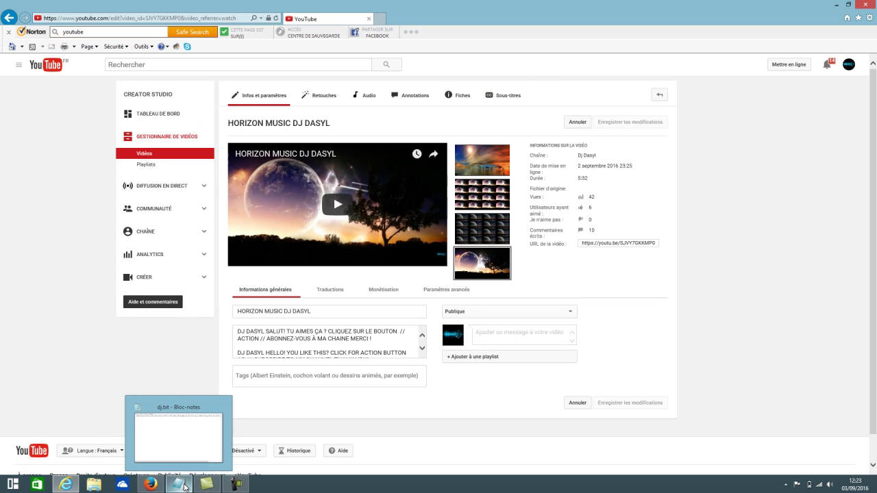
# Step: Switch to dj.txt in Notepad and copy its entire comma-separated tag list
pyautogui.click(184, 487)
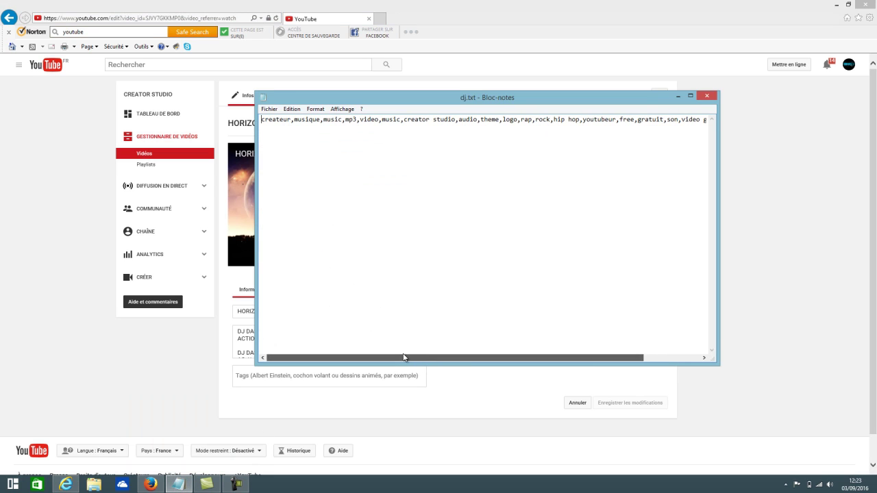
pyautogui.moveTo(404, 362); pyautogui.dragTo(445, 375)
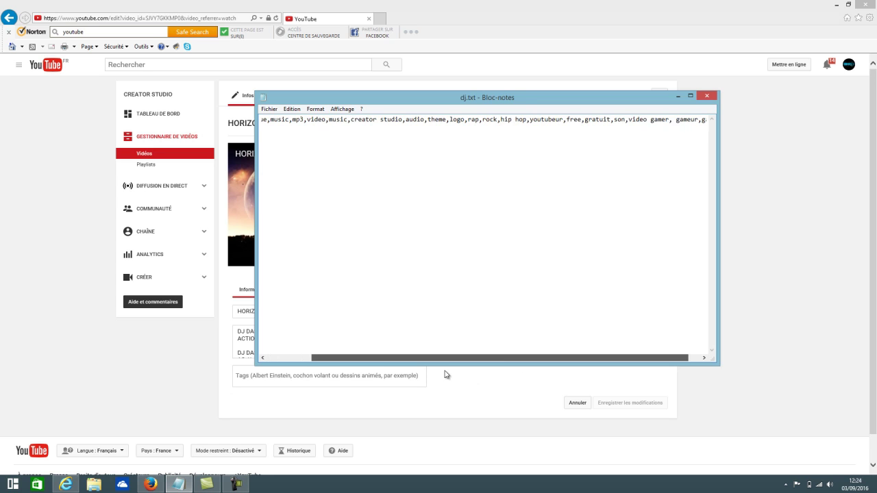
pyautogui.click(441, 372)
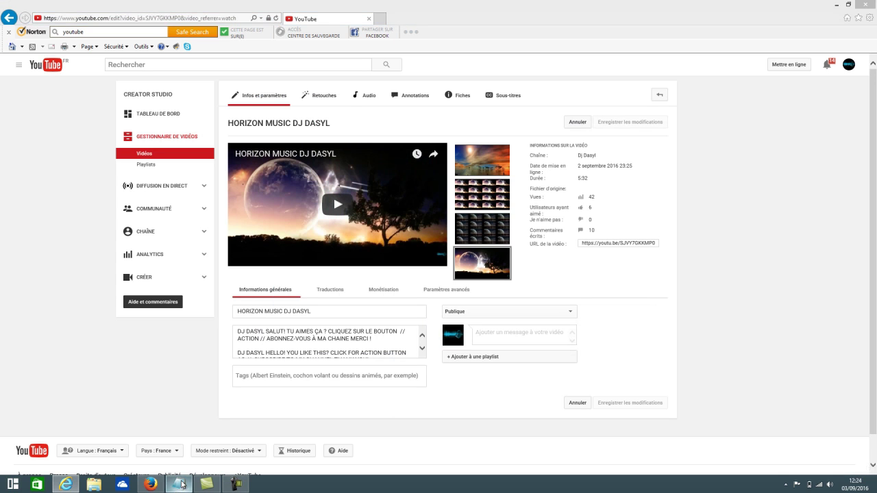
pyautogui.click(179, 484)
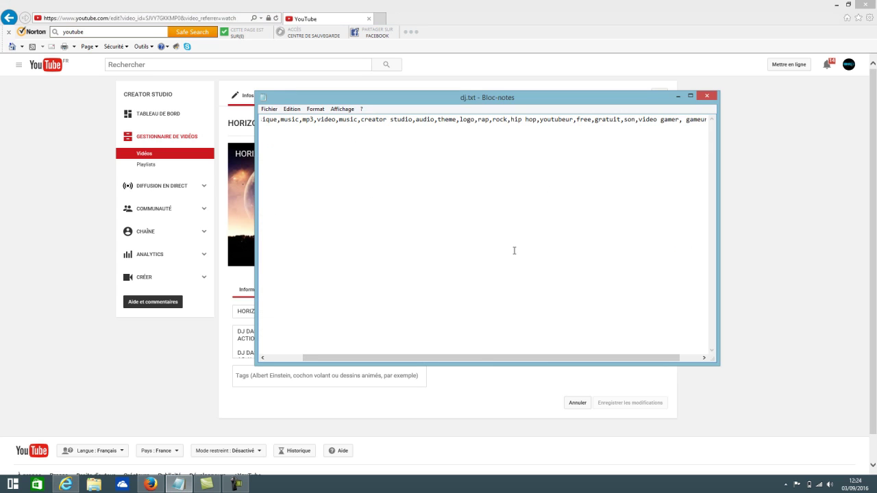
pyautogui.moveTo(486, 360); pyautogui.dragTo(436, 356)
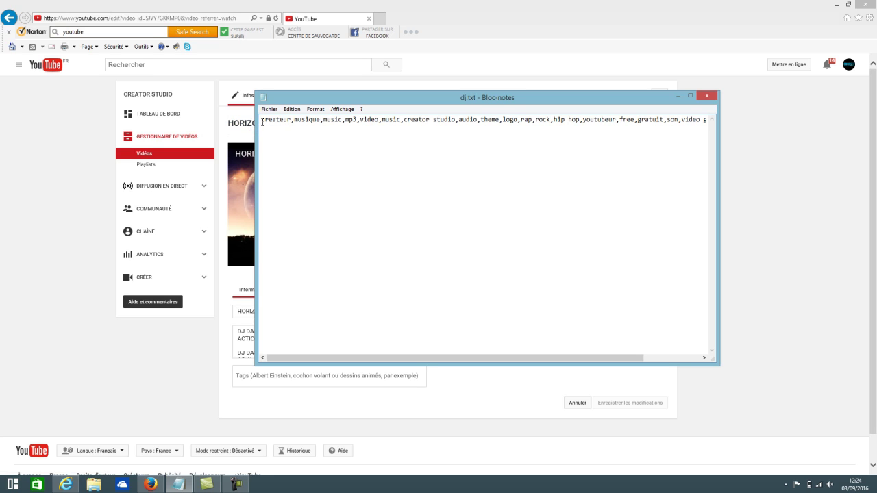
pyautogui.moveTo(261, 122); pyautogui.dragTo(744, 121)
pyautogui.rightClick(675, 127)
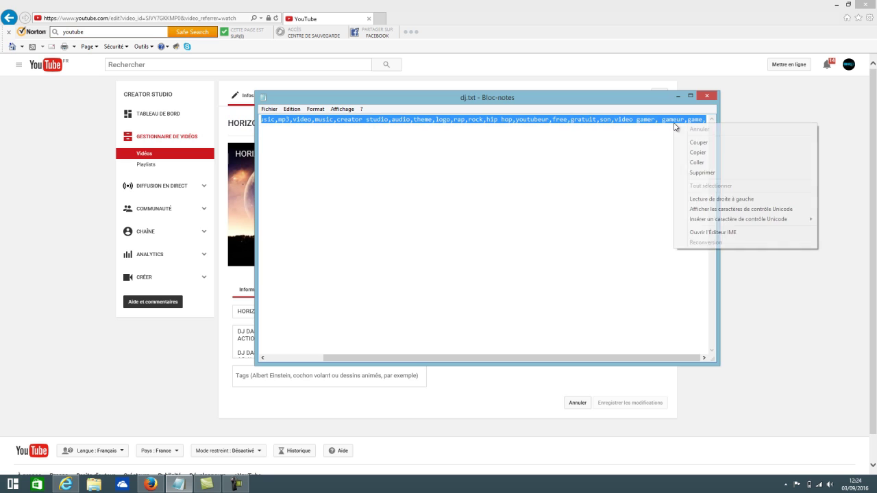
pyautogui.click(709, 154)
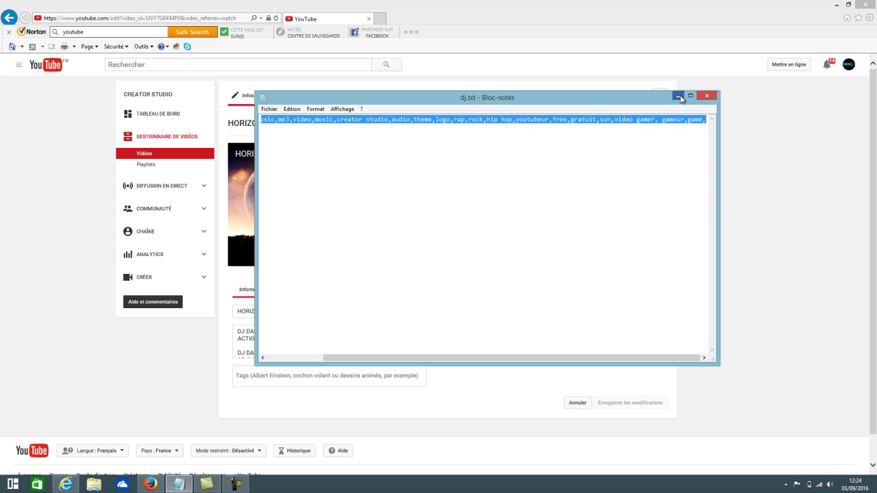
pyautogui.click(678, 96)
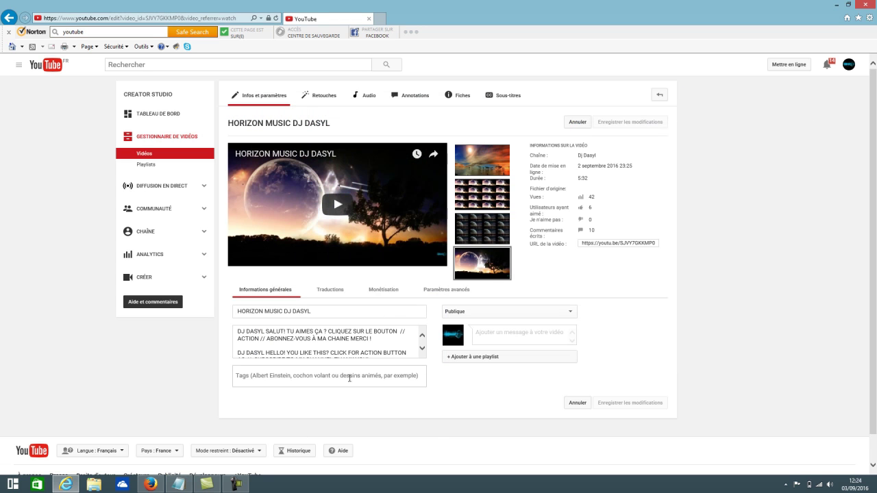
# Step: Paste the copied tag list into the tags field of HORIZON MUSIC DJ DASYL and save the changes
pyautogui.rightClick(350, 377)
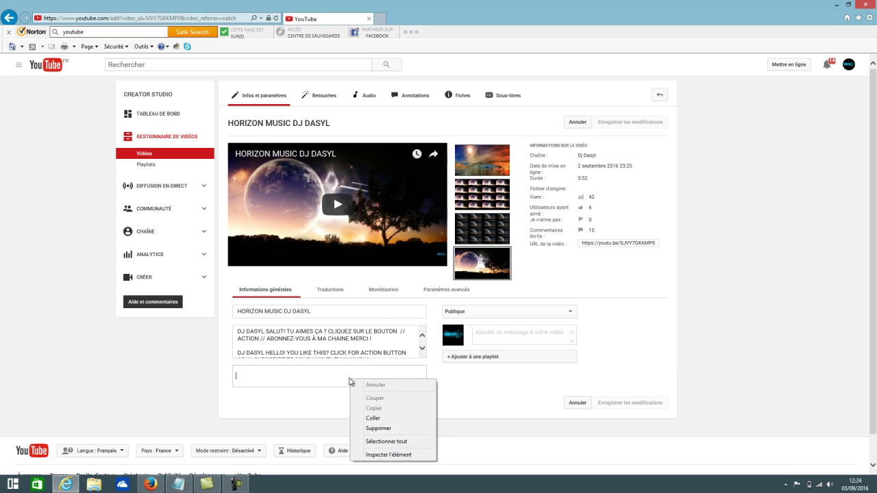
pyautogui.click(370, 417)
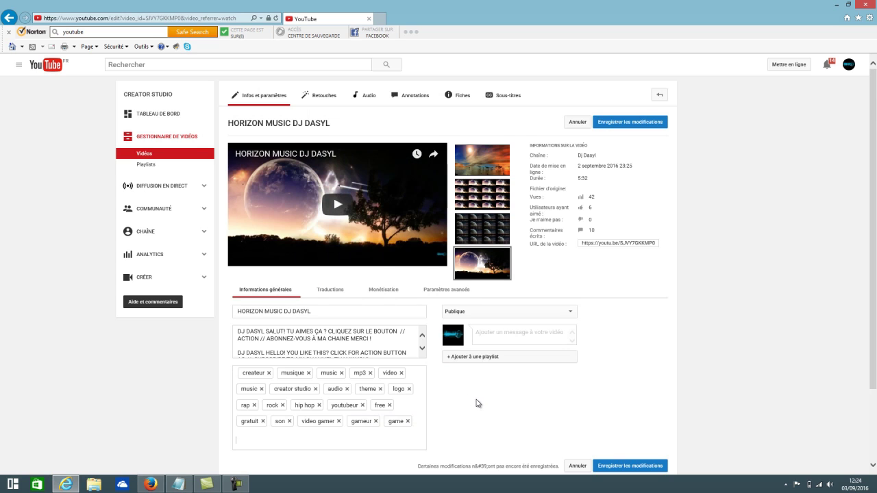
pyautogui.scroll(-1, 476, 404)
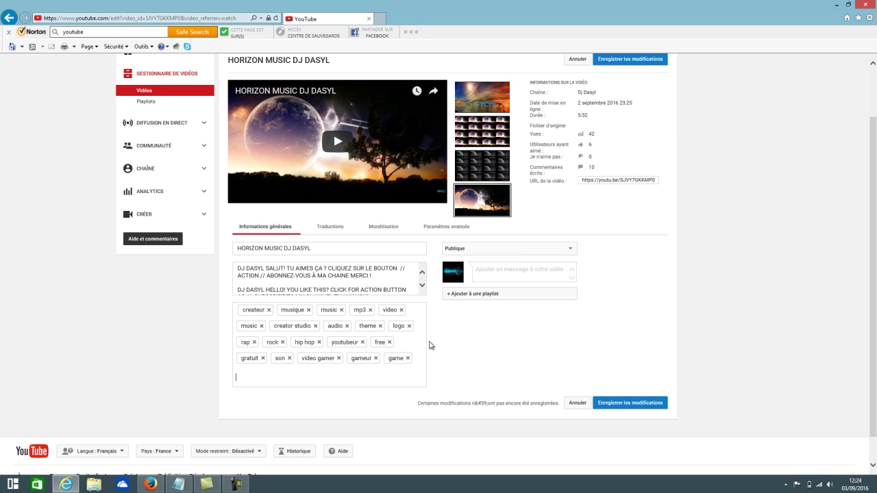
pyautogui.scroll(1, 452, 358)
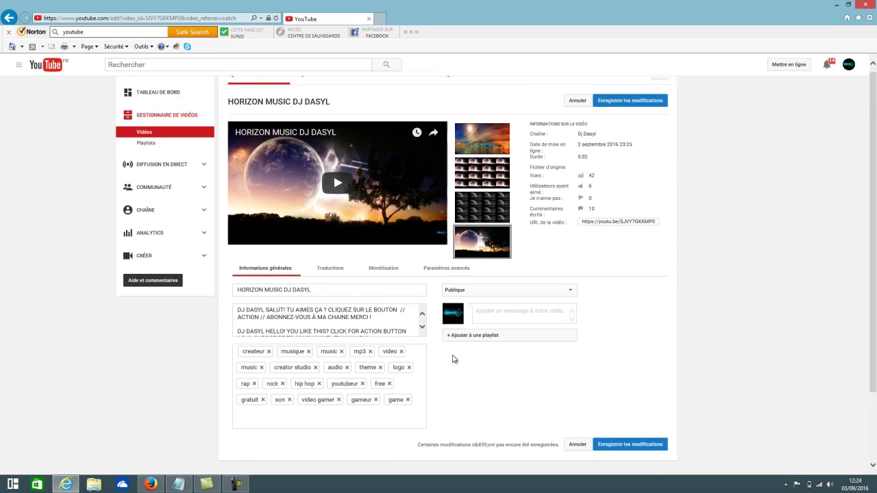
pyautogui.scroll(-1, 453, 359)
pyautogui.click(606, 404)
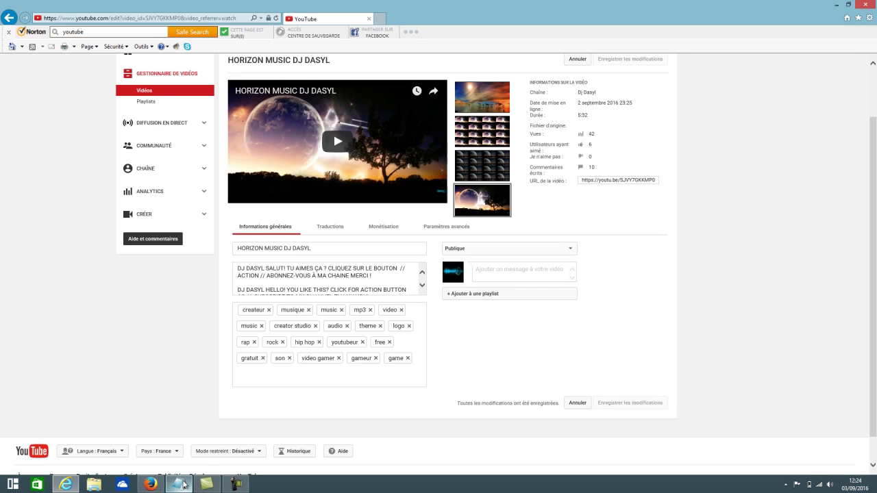
pyautogui.click(183, 485)
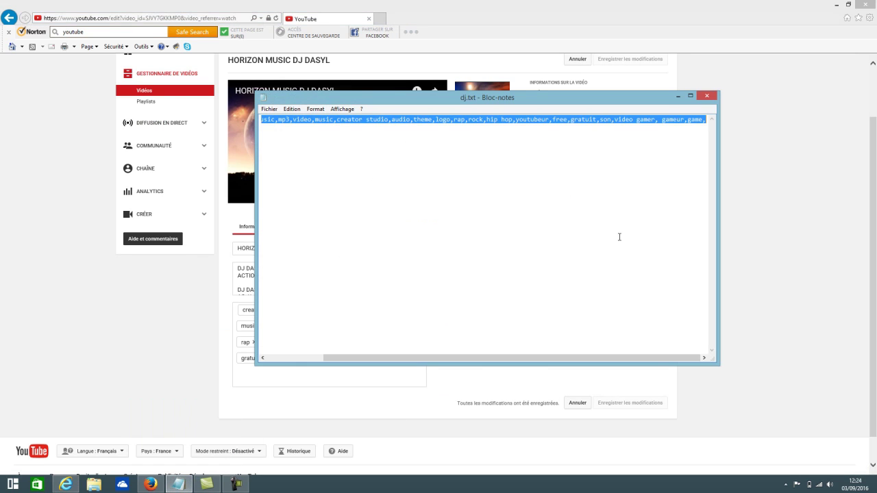
pyautogui.click(677, 96)
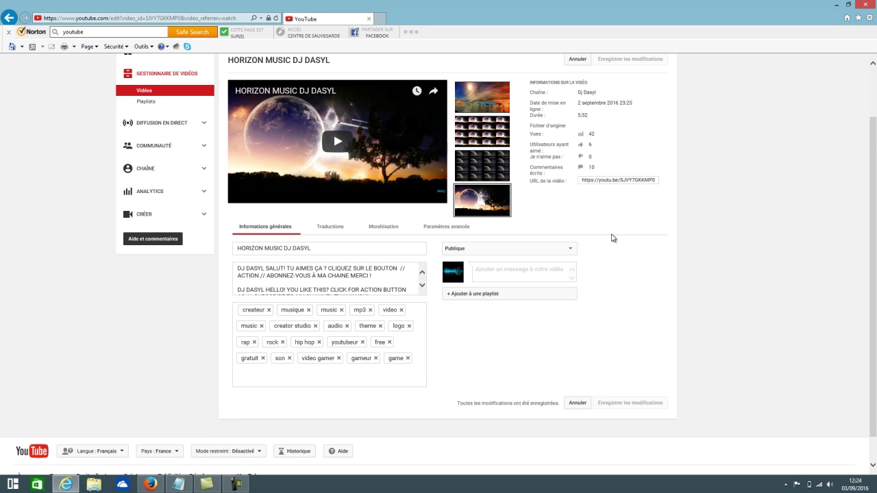
pyautogui.scroll(-1, 614, 238)
pyautogui.scroll(2, 613, 238)
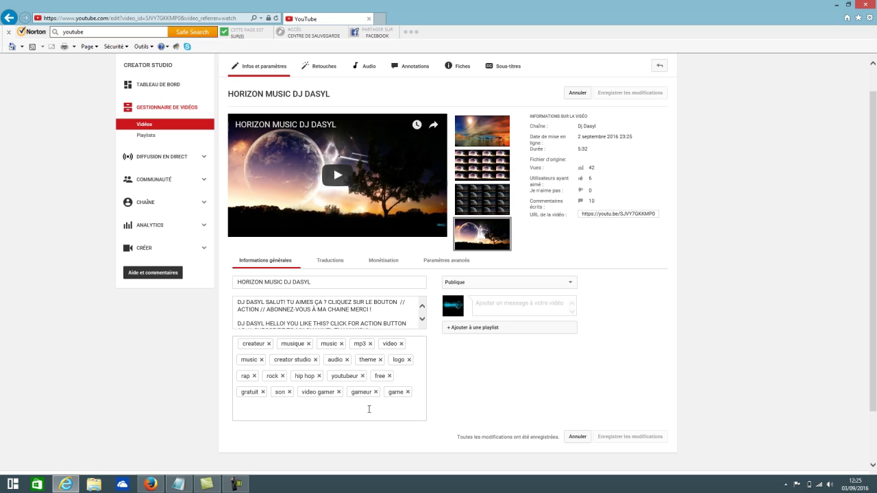
# Step: In dj.txt, replace the comma between "createur" and "musique" with a space and copy "createur musique"
pyautogui.click(181, 486)
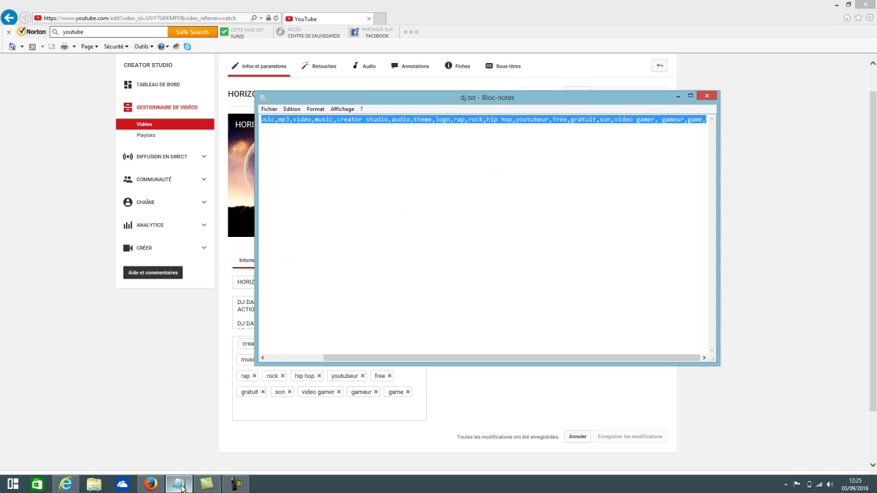
pyautogui.click(325, 126)
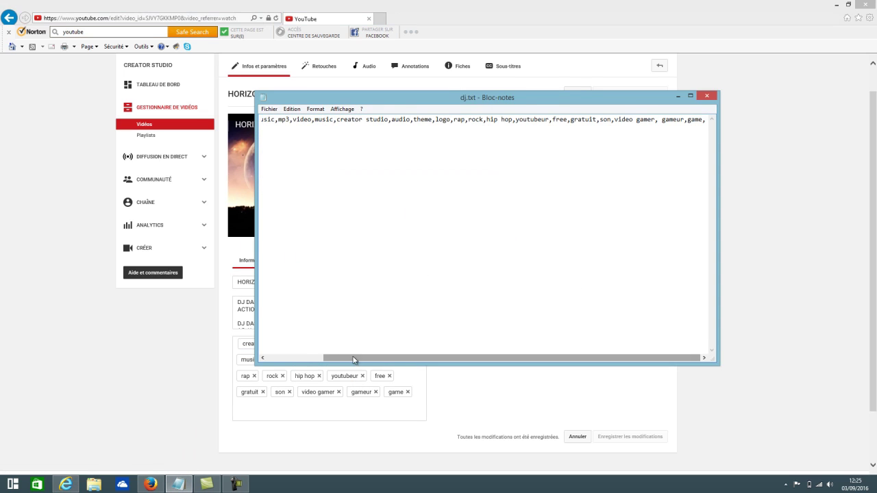
pyautogui.moveTo(356, 358); pyautogui.dragTo(296, 357)
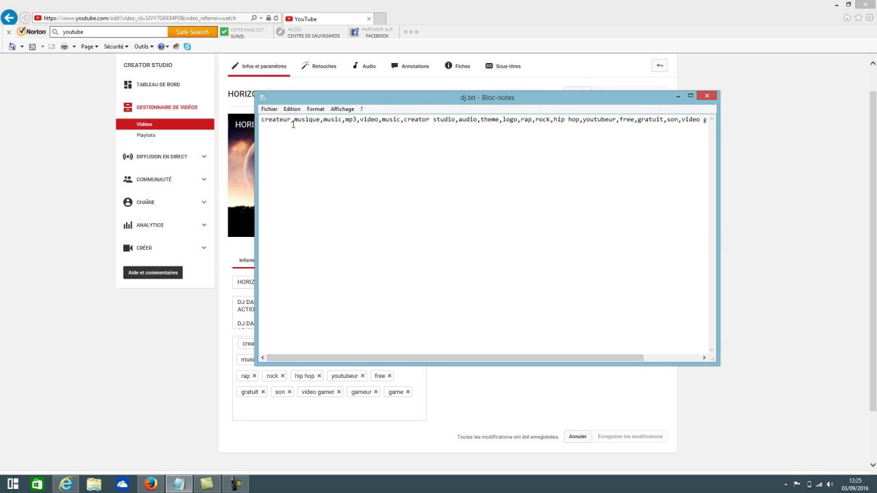
pyautogui.press('BackSpace')
pyautogui.moveTo(319, 119); pyautogui.dragTo(261, 120)
pyautogui.rightClick(272, 122)
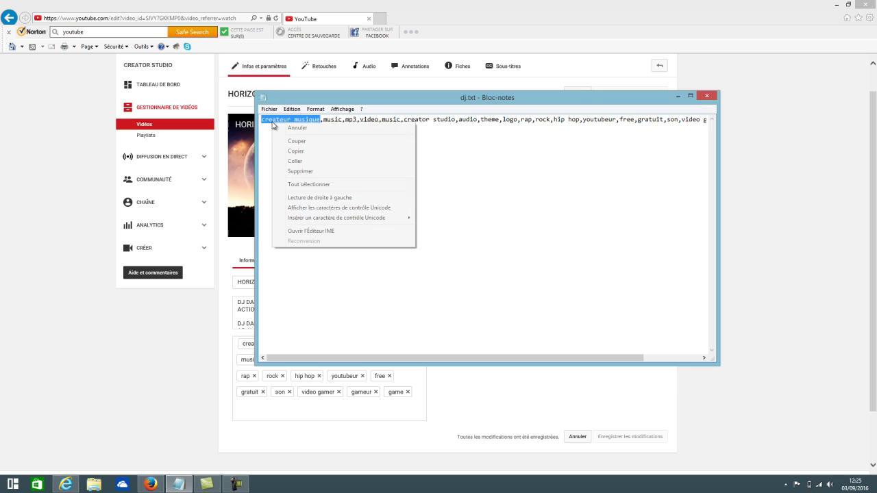
pyautogui.click(313, 150)
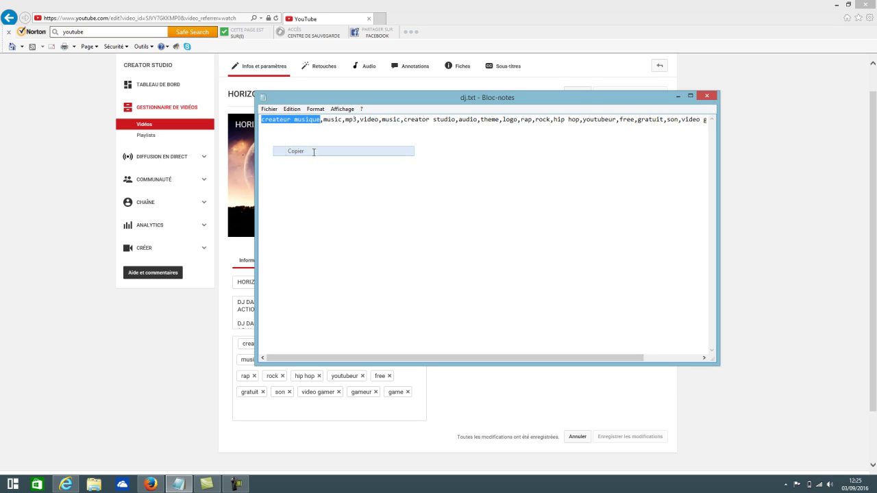
# Step: Paste "createur musique" into the tags field of HORIZON MUSIC DJ DASYL and remove that tag again
pyautogui.click(675, 97)
pyautogui.rightClick(359, 411)
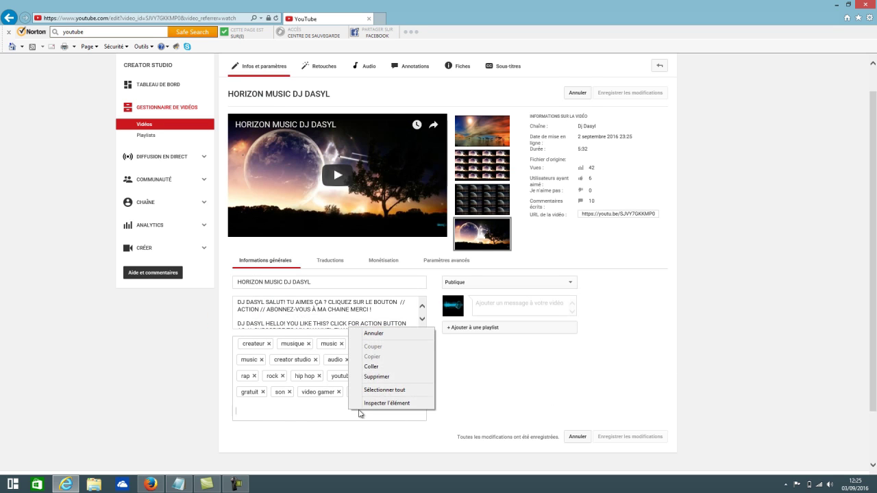
pyautogui.click(372, 367)
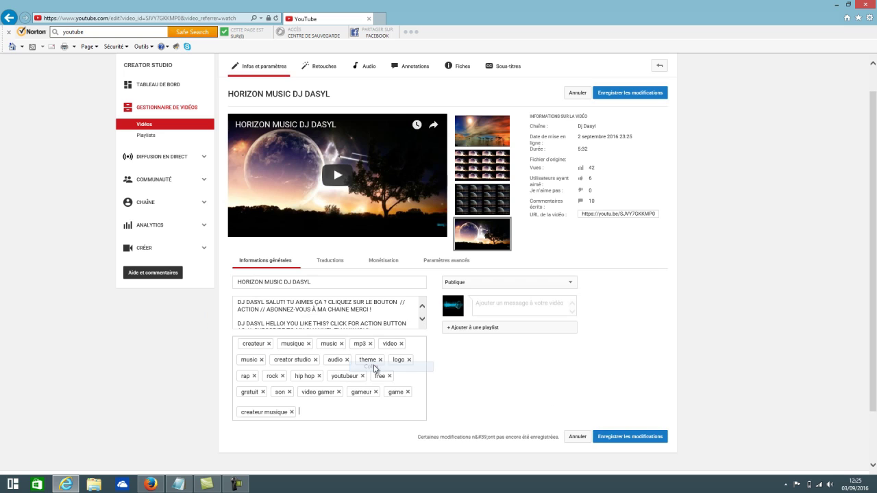
pyautogui.click(291, 411)
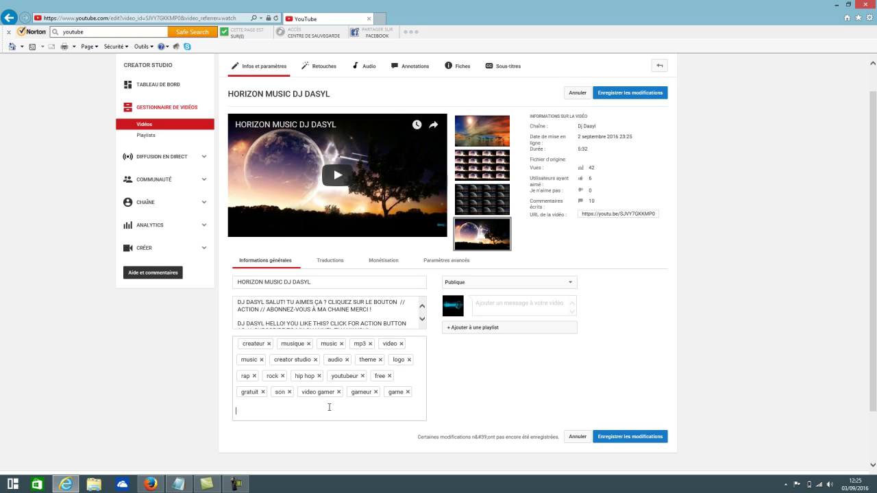
# Step: In dj.txt, replace the commas after "musique" and the first "music" with spaces and copy "createur musique music mp3"
pyautogui.click(179, 485)
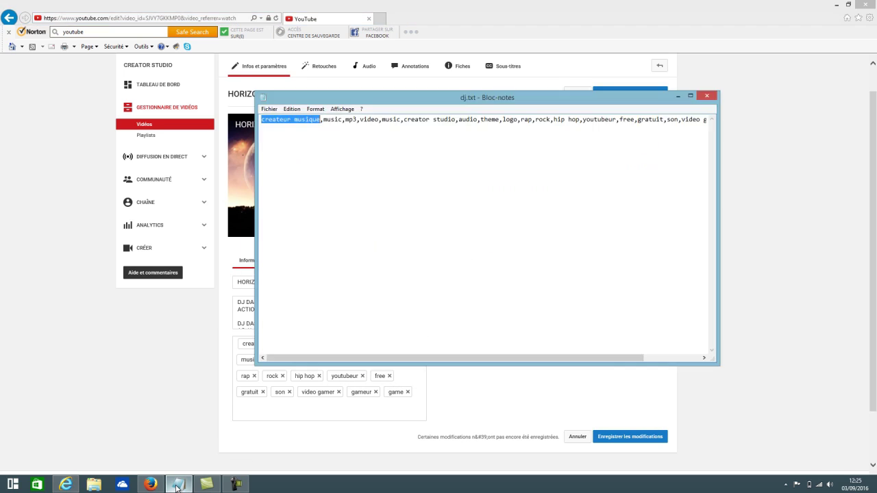
pyautogui.click(324, 124)
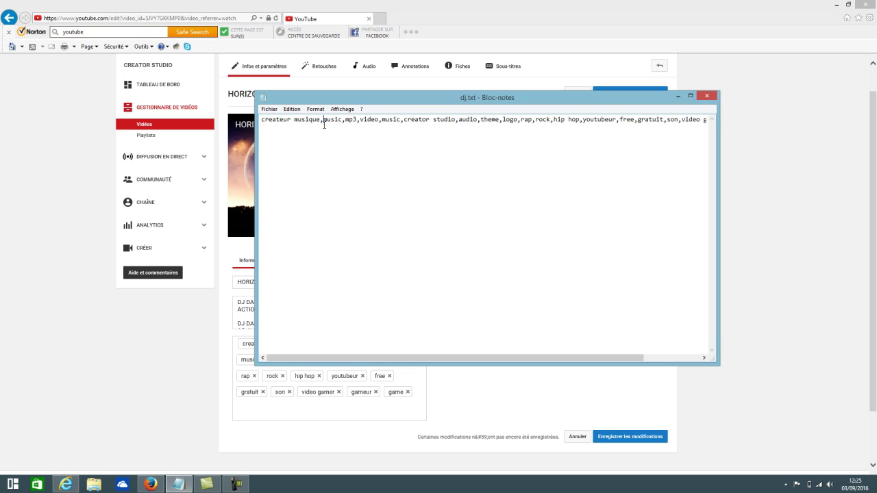
pyautogui.press('BackSpace')
pyautogui.click(348, 135)
pyautogui.press('BackSpace')
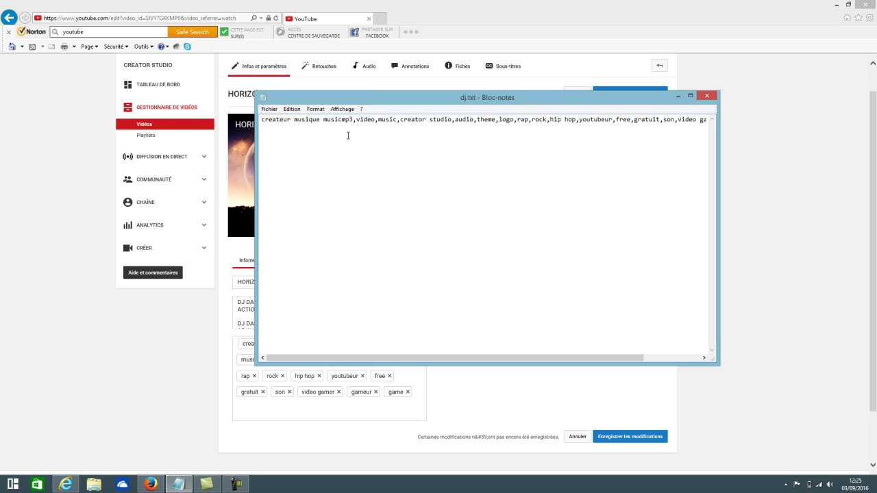
pyautogui.moveTo(357, 119); pyautogui.dragTo(250, 123)
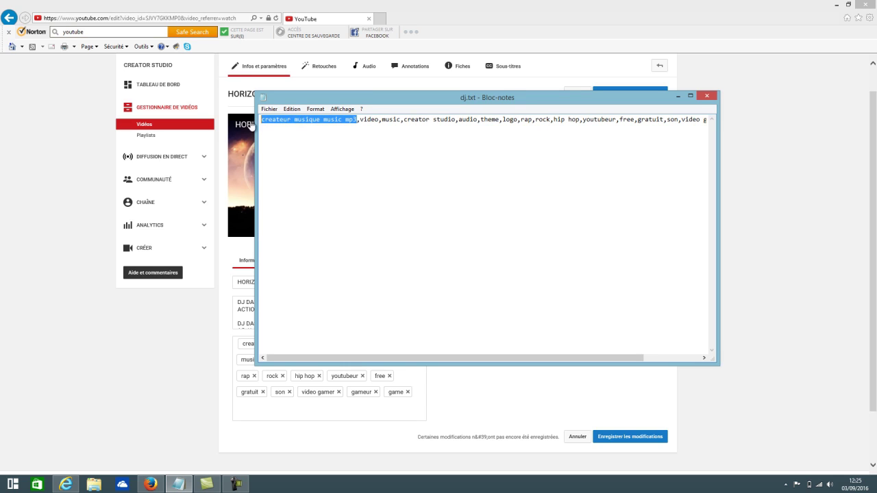
pyautogui.rightClick(278, 123)
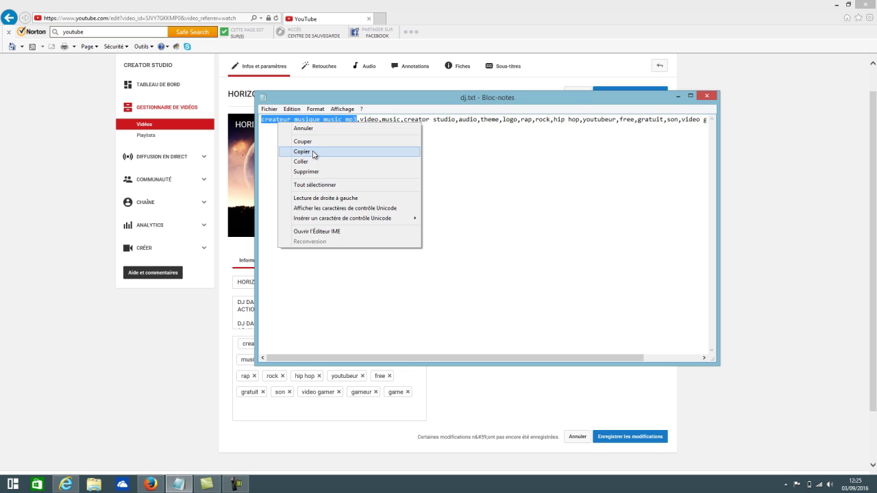
pyautogui.click(311, 152)
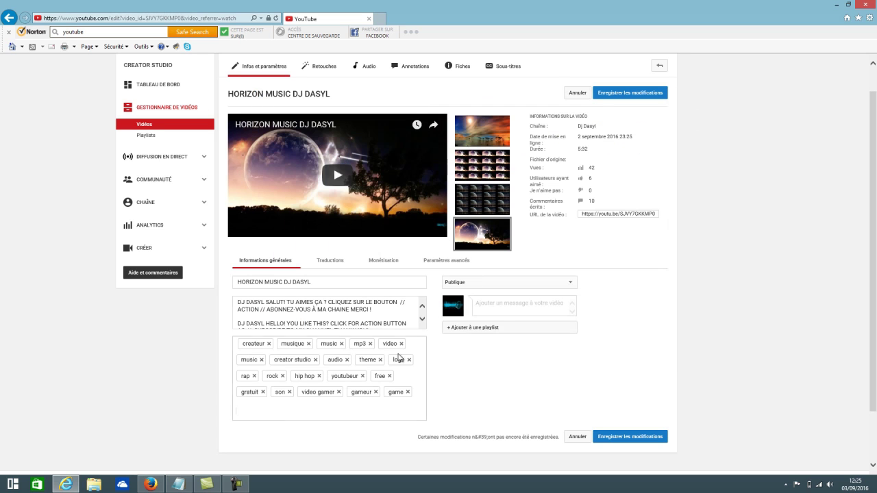
# Step: Paste "createur musique music mp3" into the video's tags field and remove that combined tag again
pyautogui.rightClick(361, 407)
pyautogui.click(400, 366)
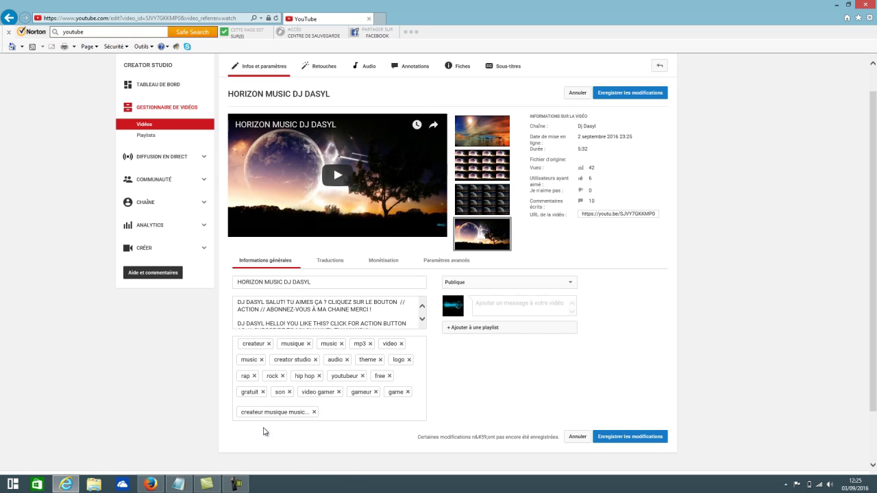
pyautogui.click(315, 412)
# Step: In dj.txt, insert a comma after "createur" and another before the first "music", and return to the video's editing page
pyautogui.click(178, 484)
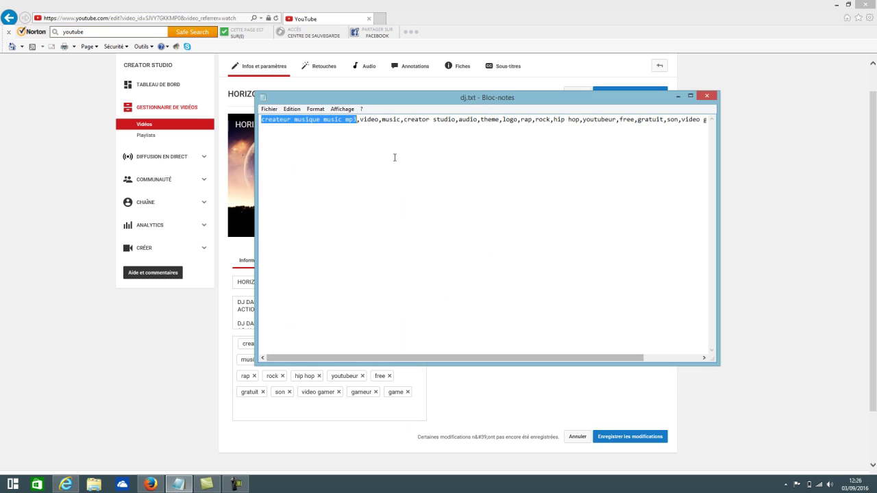
pyautogui.doubleClick(333, 139)
pyautogui.click(293, 122)
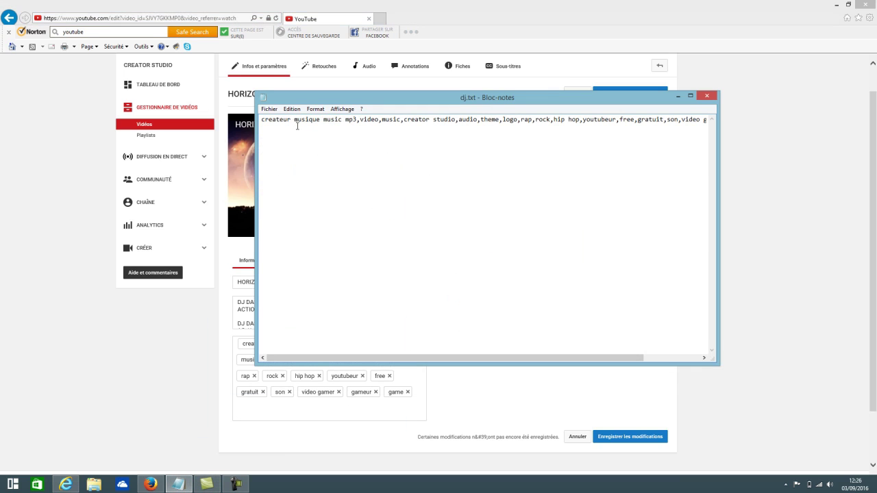
pyautogui.write(',rap')
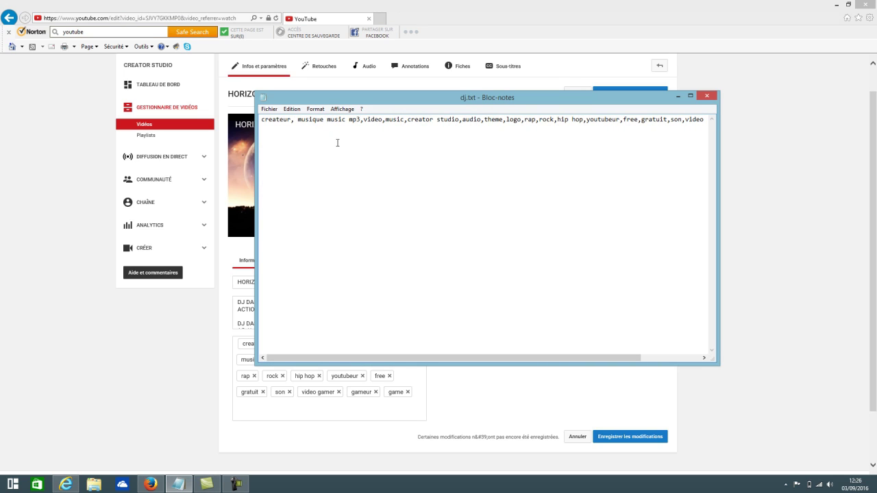
pyautogui.write(',')
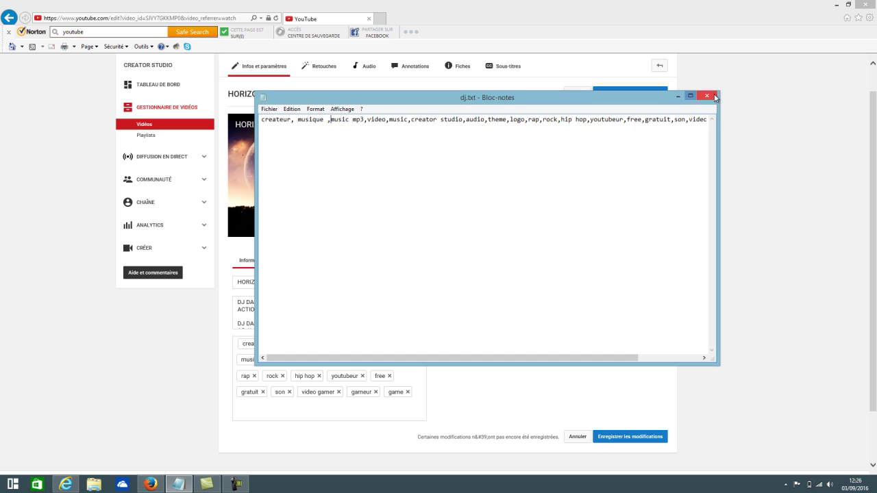
pyautogui.click(676, 97)
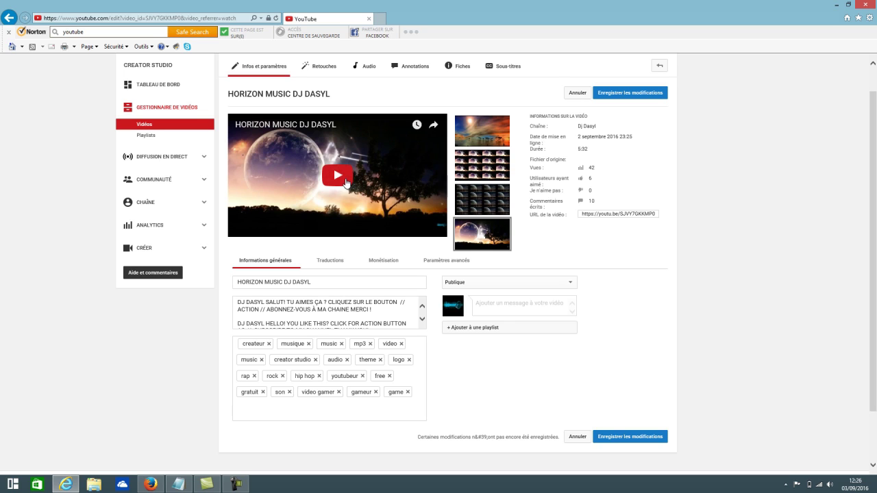
# Step: Play the HORIZON MUSIC DJ DASYL video and lower the system volume to 23
pyautogui.click(346, 182)
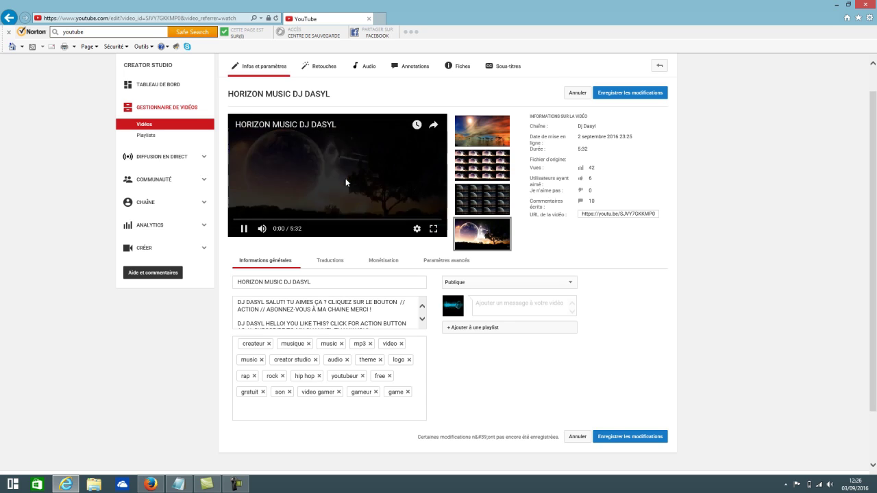
pyautogui.click(835, 485)
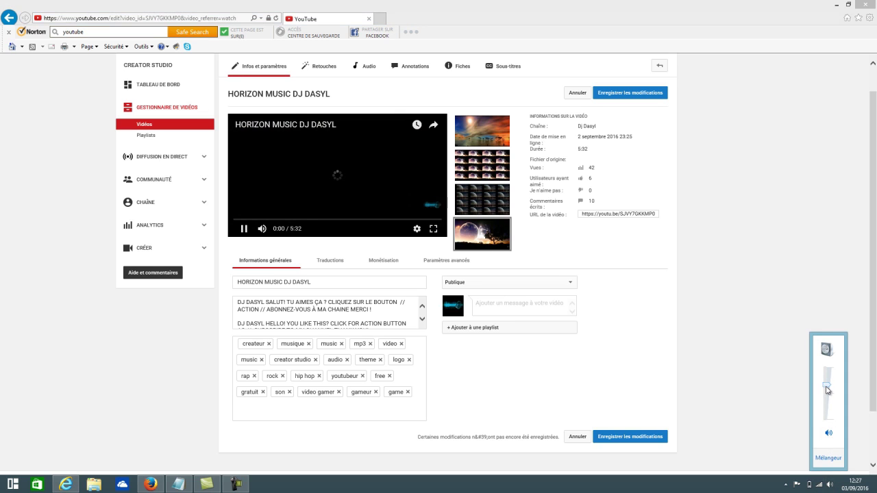
pyautogui.moveTo(827, 397); pyautogui.dragTo(826, 410)
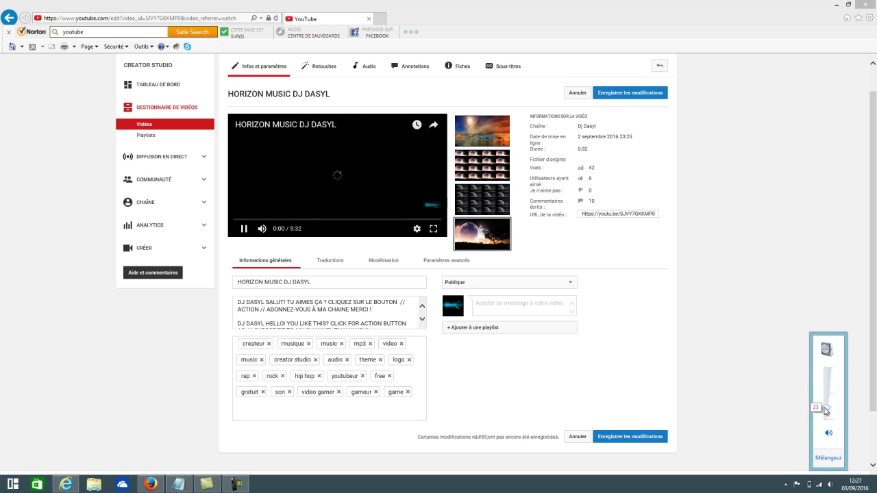
pyautogui.click(781, 403)
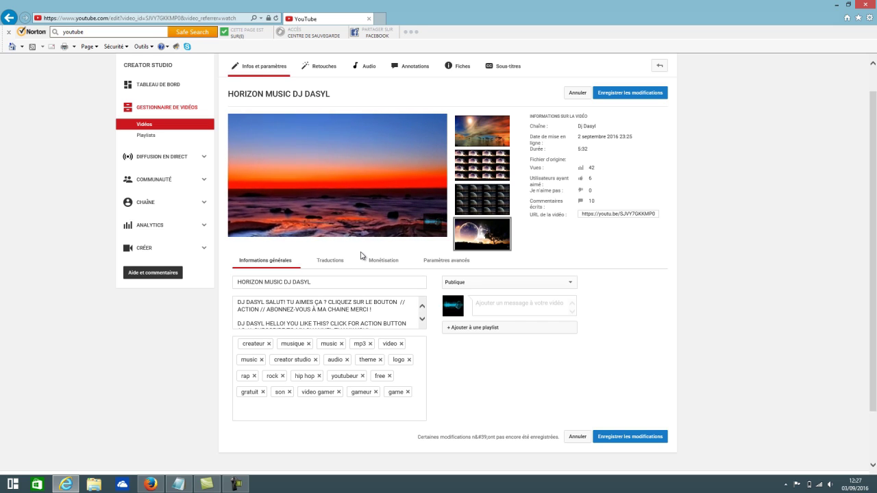
pyautogui.click(242, 486)
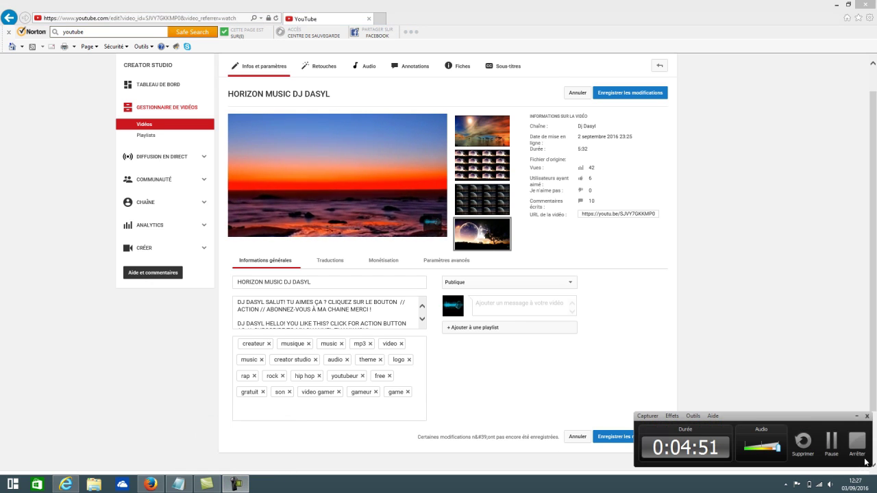